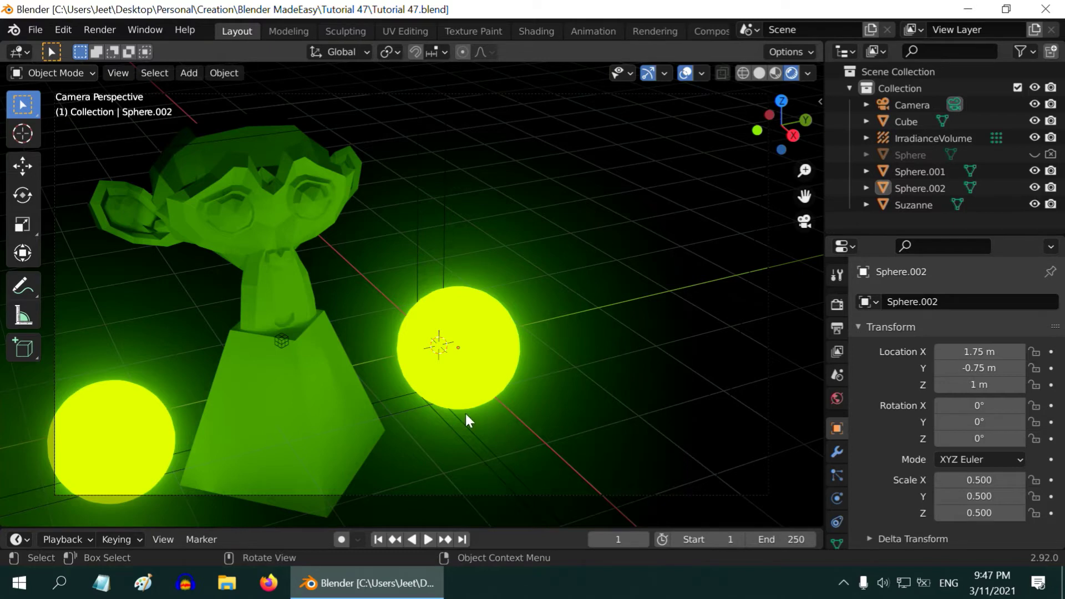
# Start a new General file and delete the default cube.
pyautogui.click(38, 32)
pyautogui.moveTo(161, 50)
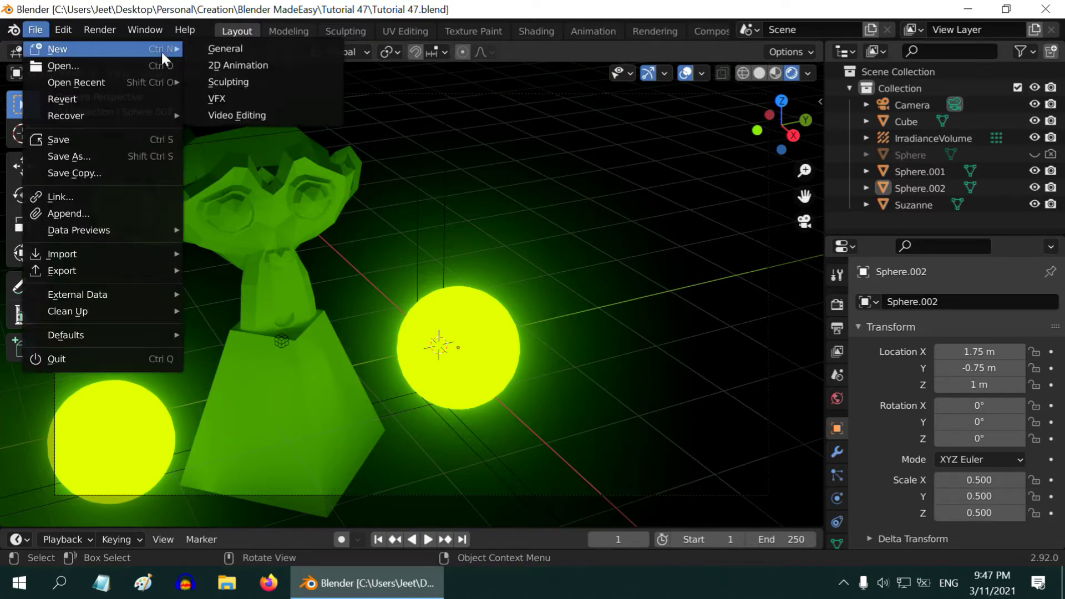
pyautogui.click(221, 49)
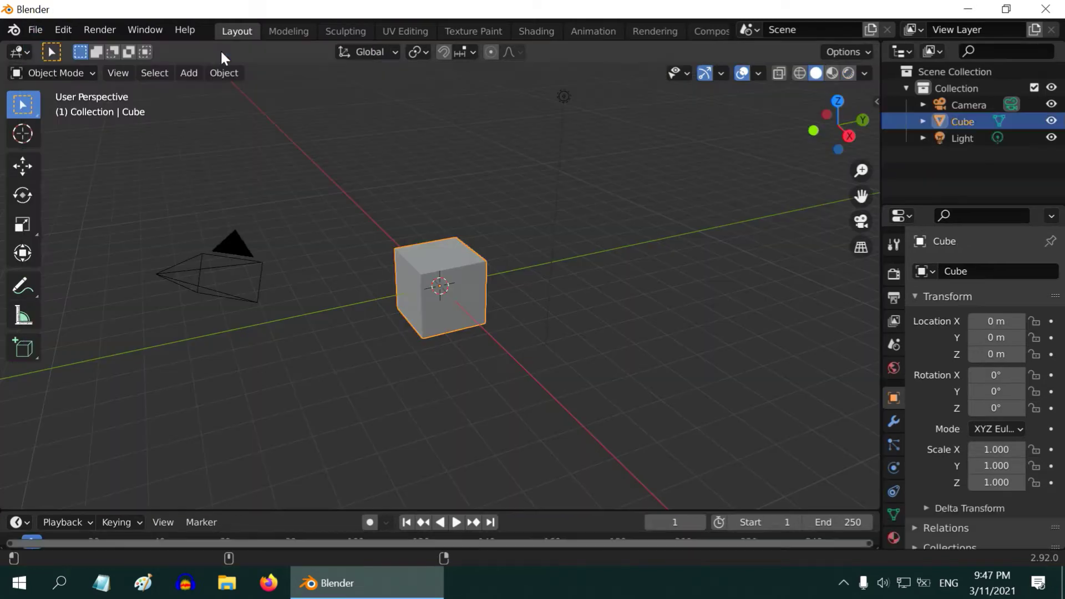
pyautogui.press('x')
pyautogui.click(412, 305)
# Add a UV sphere and a Suzanne monkey mesh to the scene.
pyautogui.click(189, 72)
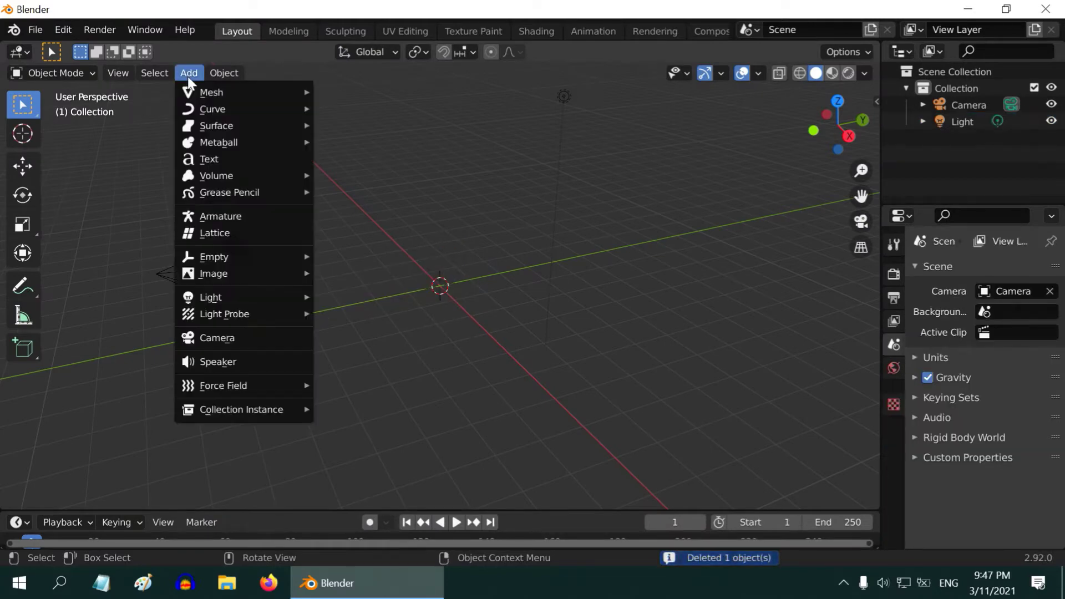
pyautogui.moveTo(244, 92)
pyautogui.click(357, 140)
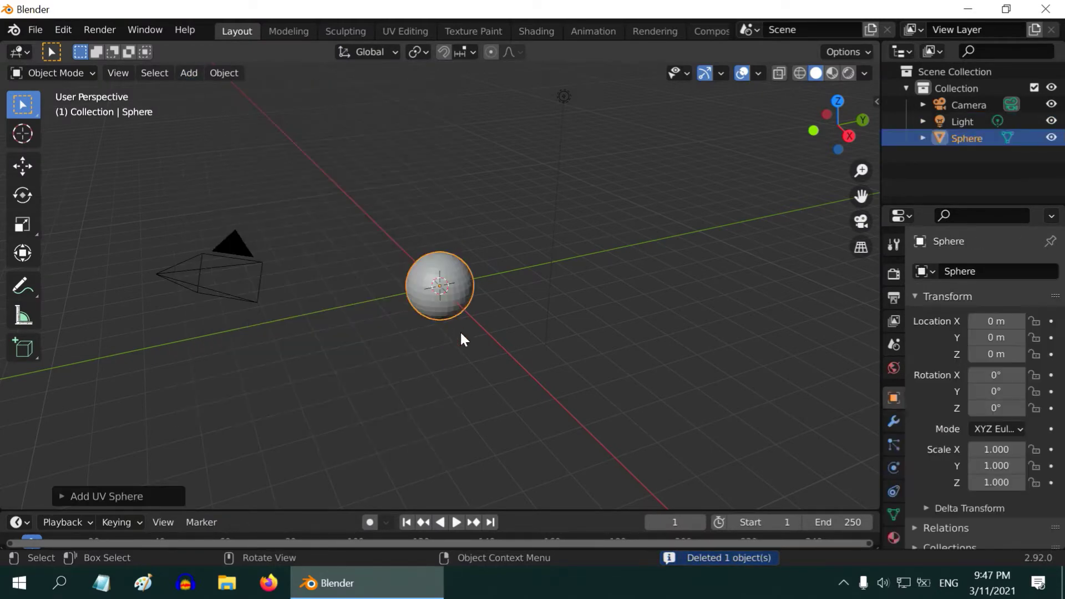
pyautogui.scroll(3, 464, 331)
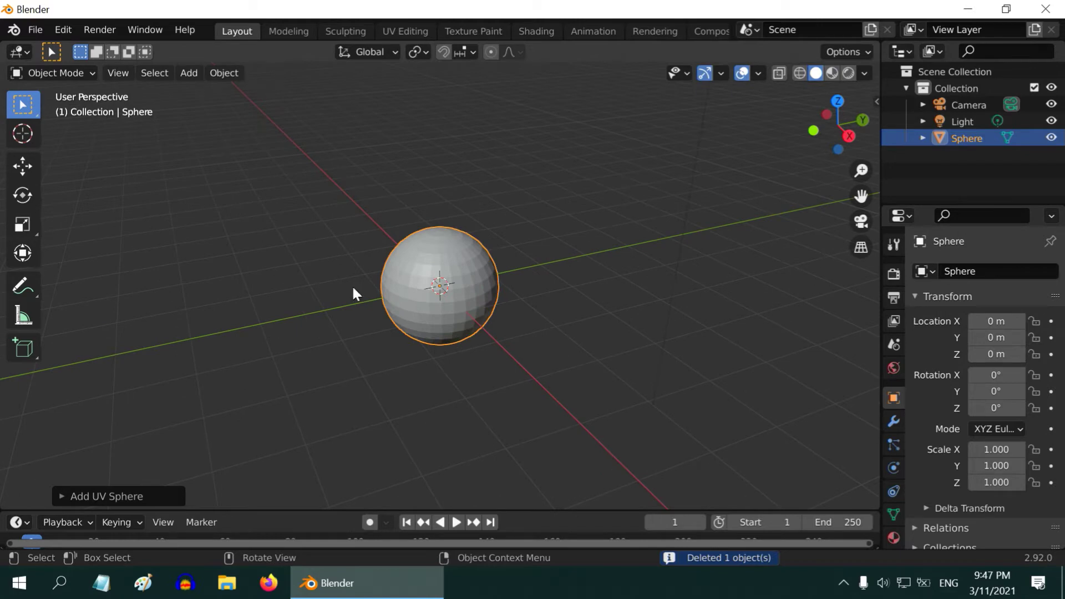
pyautogui.click(189, 73)
pyautogui.moveTo(201, 92)
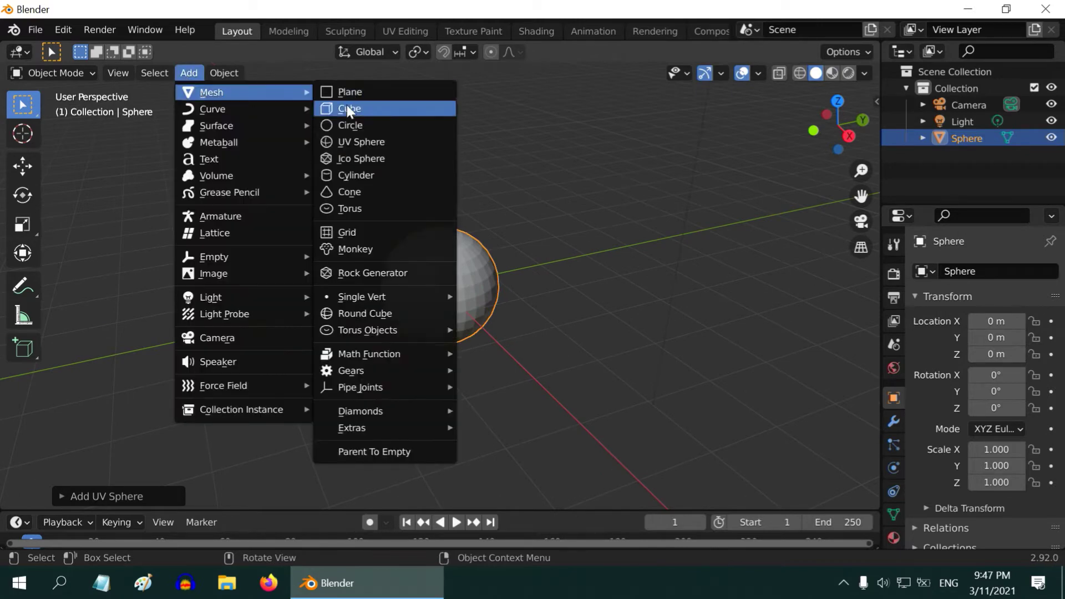
pyautogui.click(375, 249)
# Move Suzanne away from the sphere along Y and to about 0.89 m on X.
pyautogui.click(26, 173)
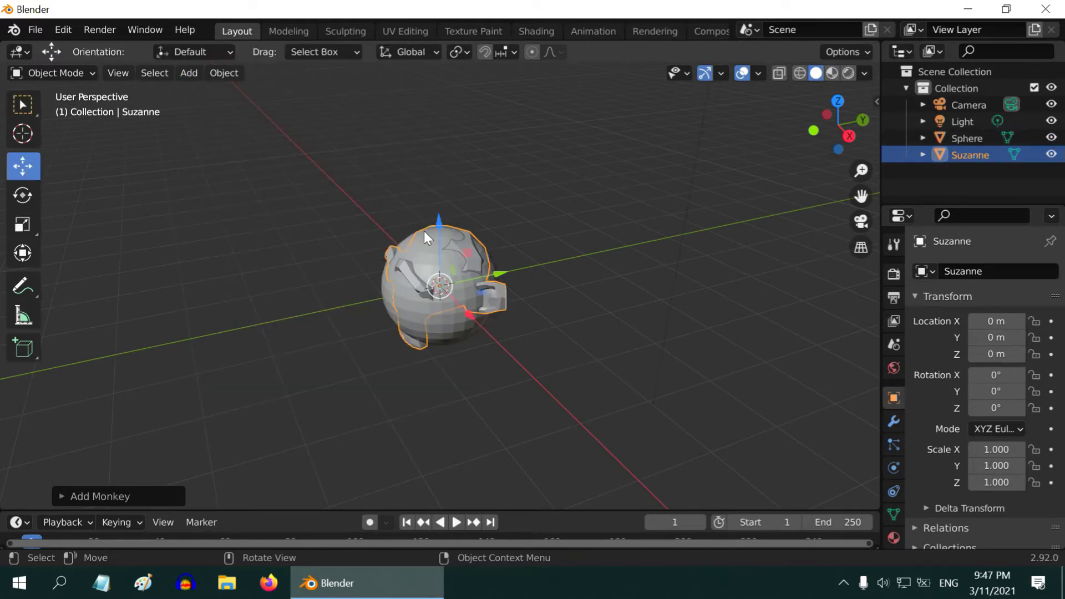
pyautogui.moveTo(500, 270); pyautogui.dragTo(616, 317)
pyautogui.moveTo(583, 314); pyautogui.dragTo(485, 324, button='middle')
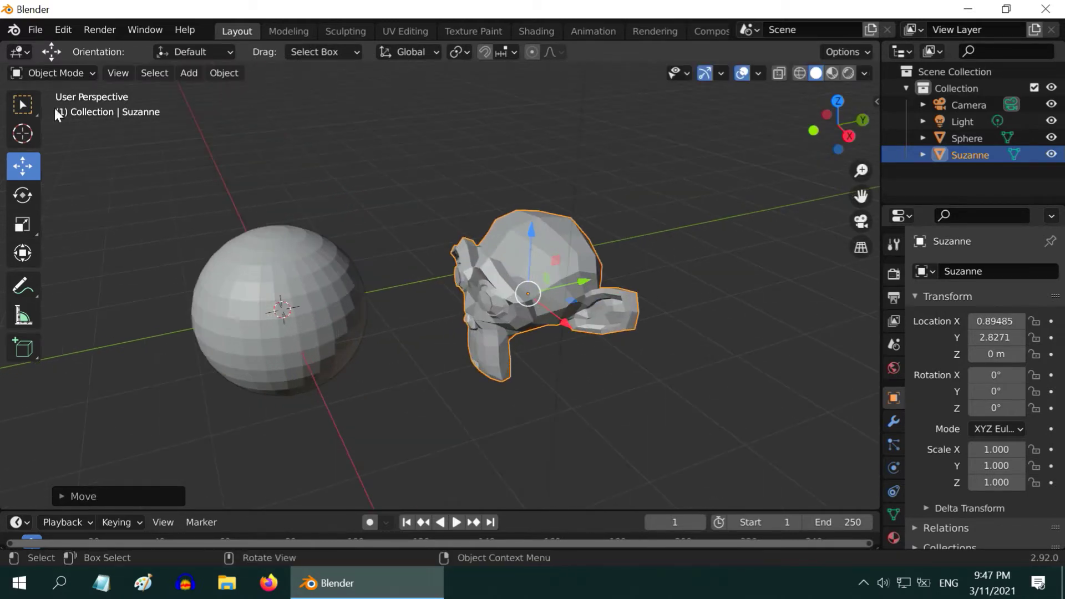
pyautogui.press('w')
# Switch the viewport to Rendered shading and delete the Light object.
pyautogui.click(848, 73)
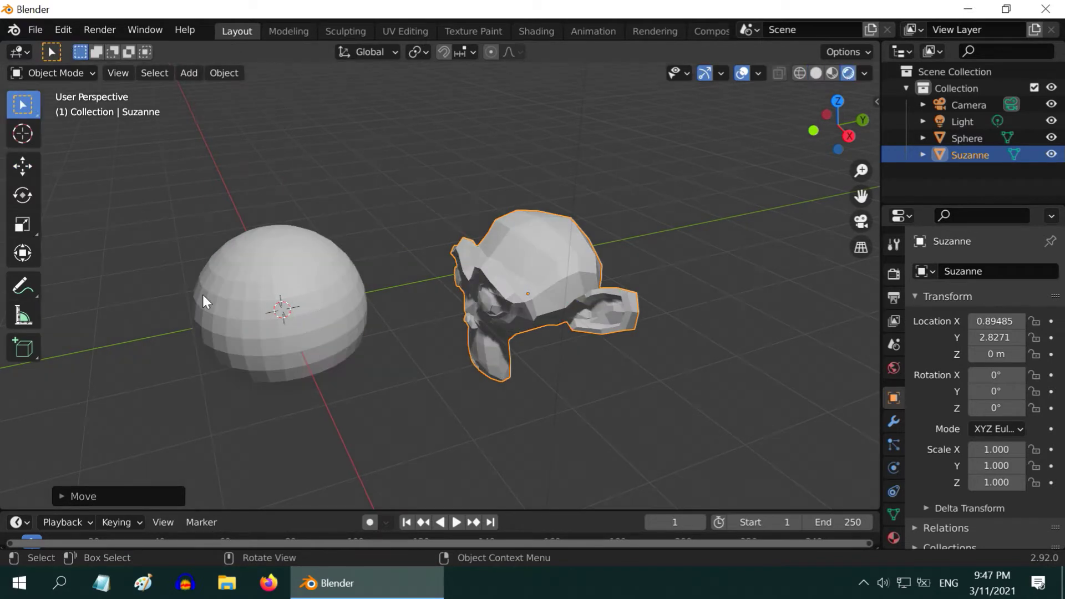
pyautogui.click(965, 125)
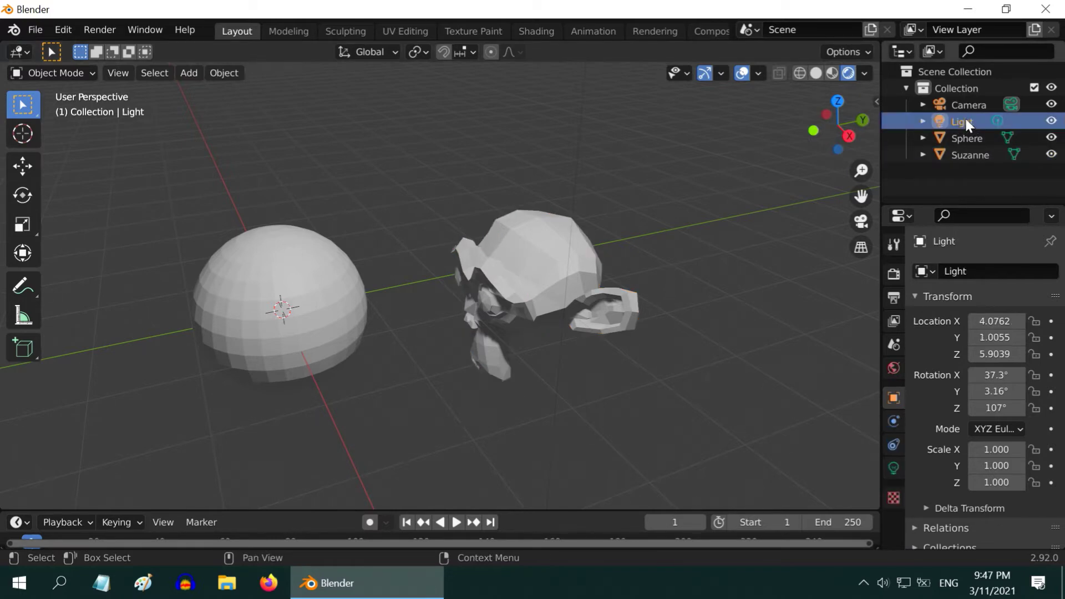
pyautogui.rightClick(965, 123)
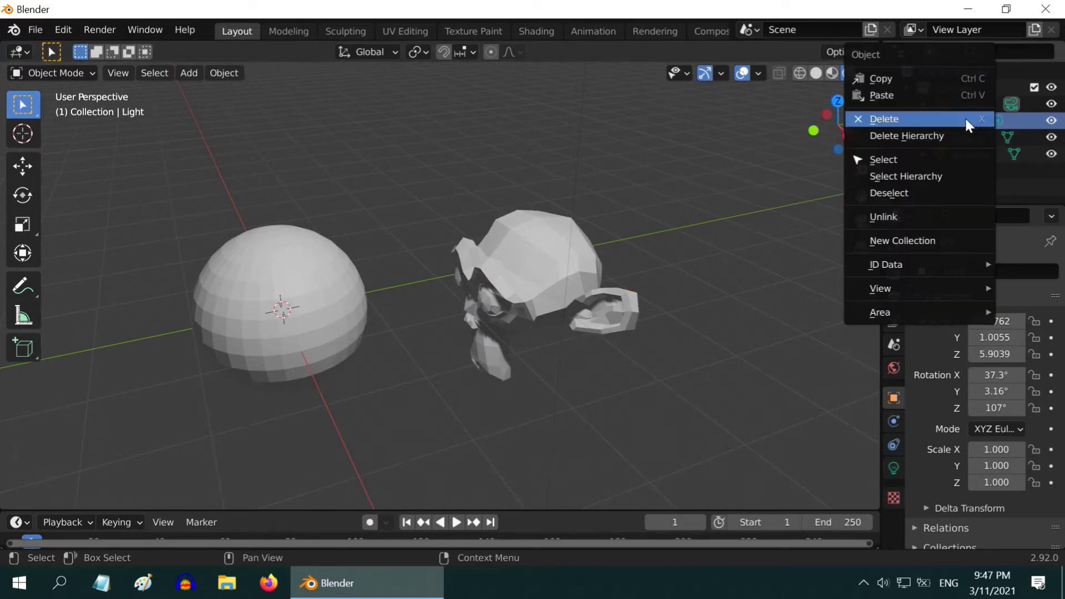
pyautogui.click(916, 123)
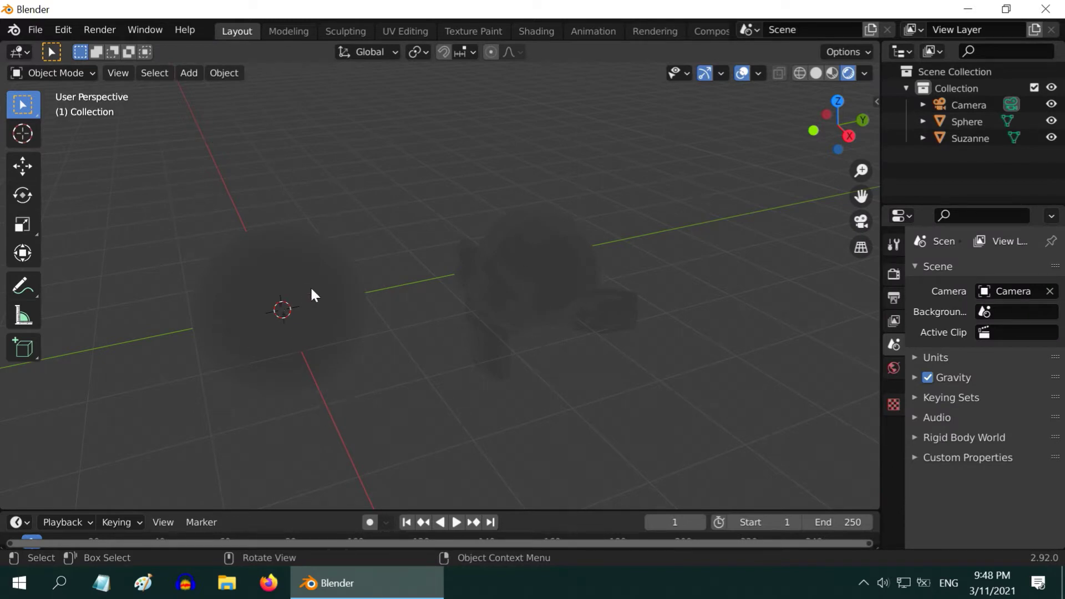
# Give the sphere a new material with an Emission surface at strength 4.
pyautogui.click(301, 269)
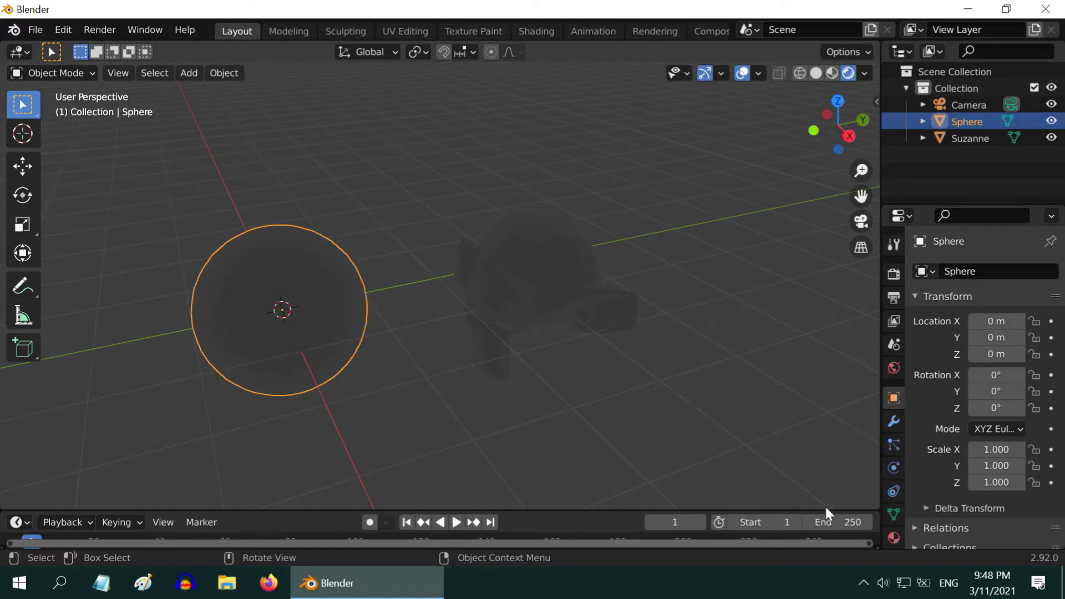
pyautogui.click(892, 536)
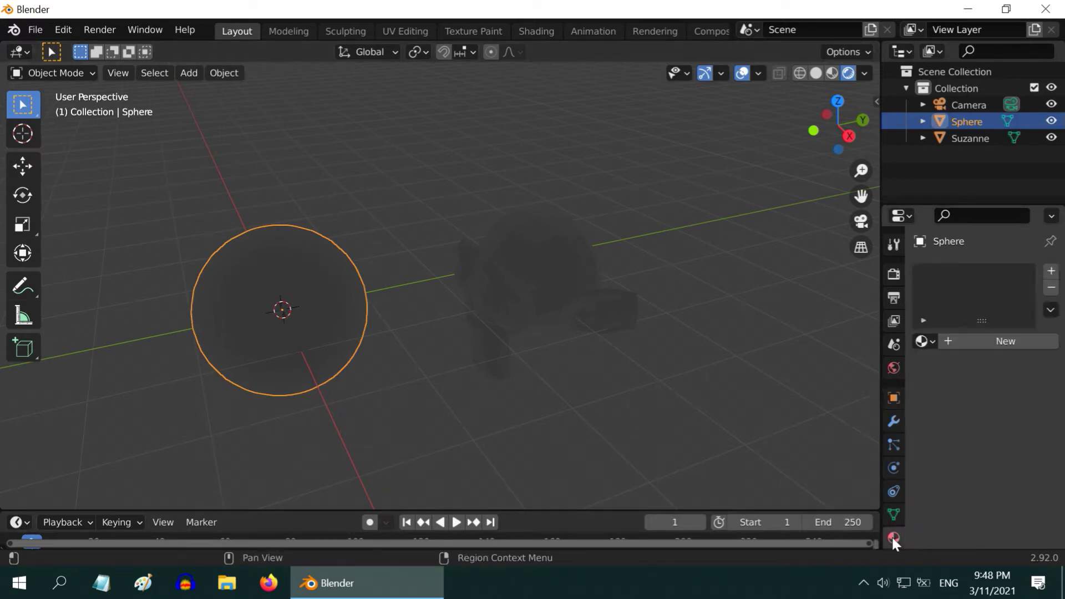
pyautogui.click(961, 341)
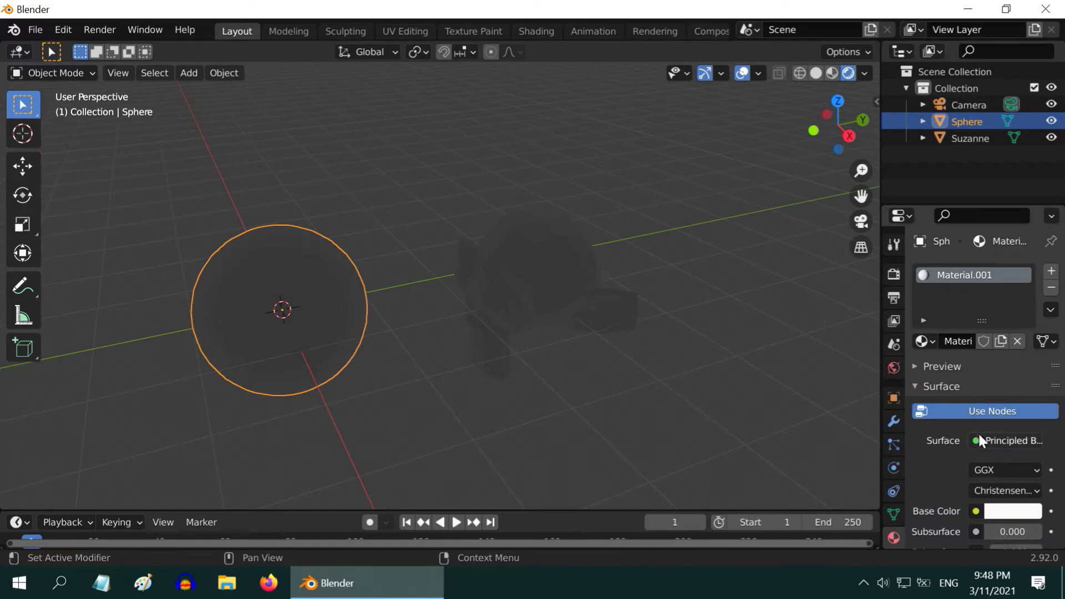
pyautogui.click(981, 438)
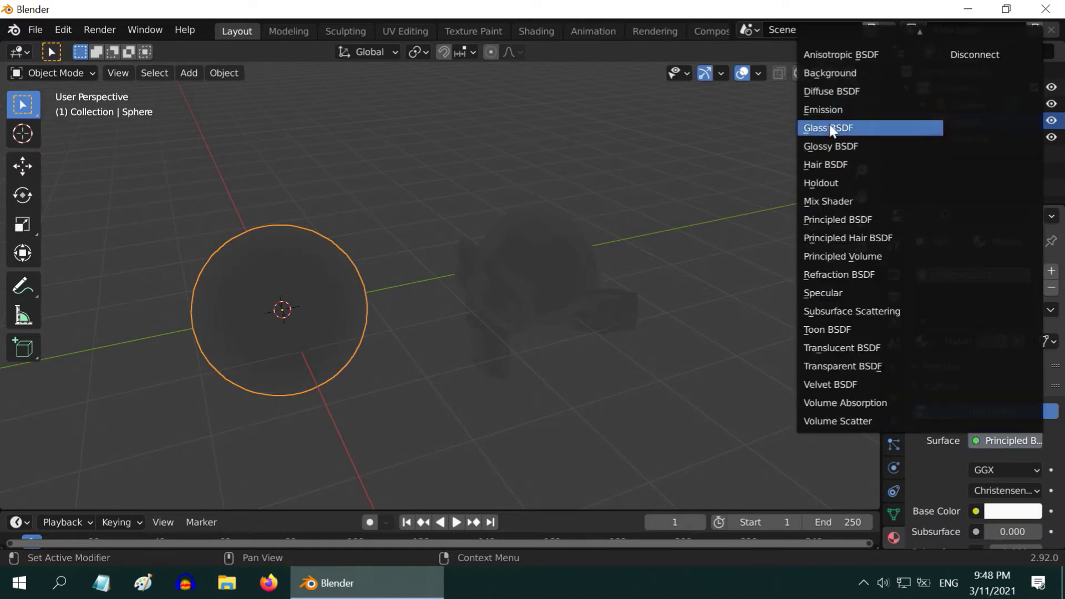
pyautogui.click(821, 108)
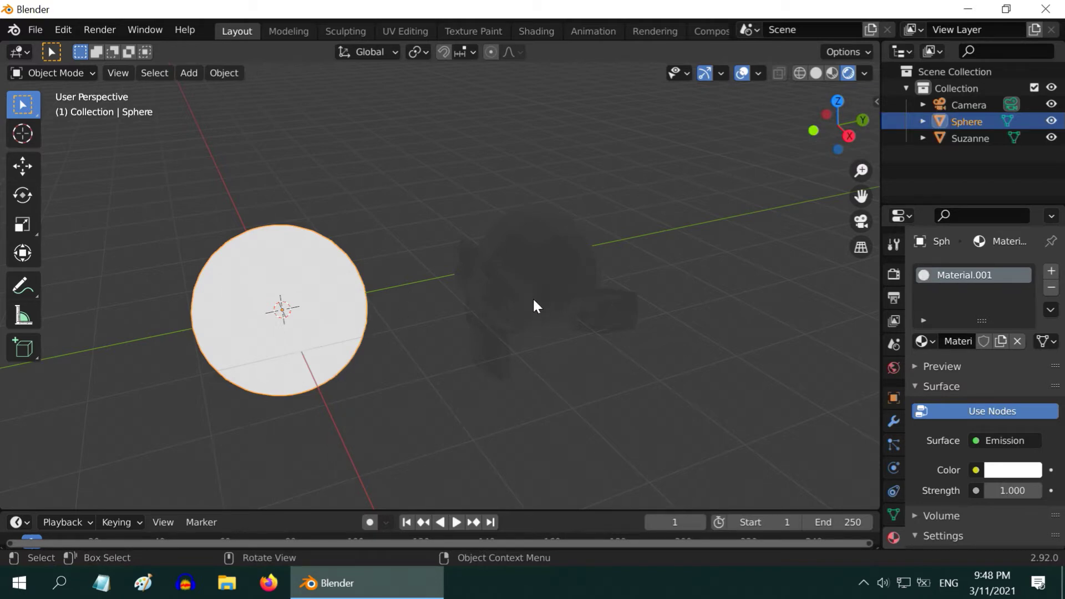
pyautogui.doubleClick(1013, 490)
pyautogui.write('4')
pyautogui.press('Return')
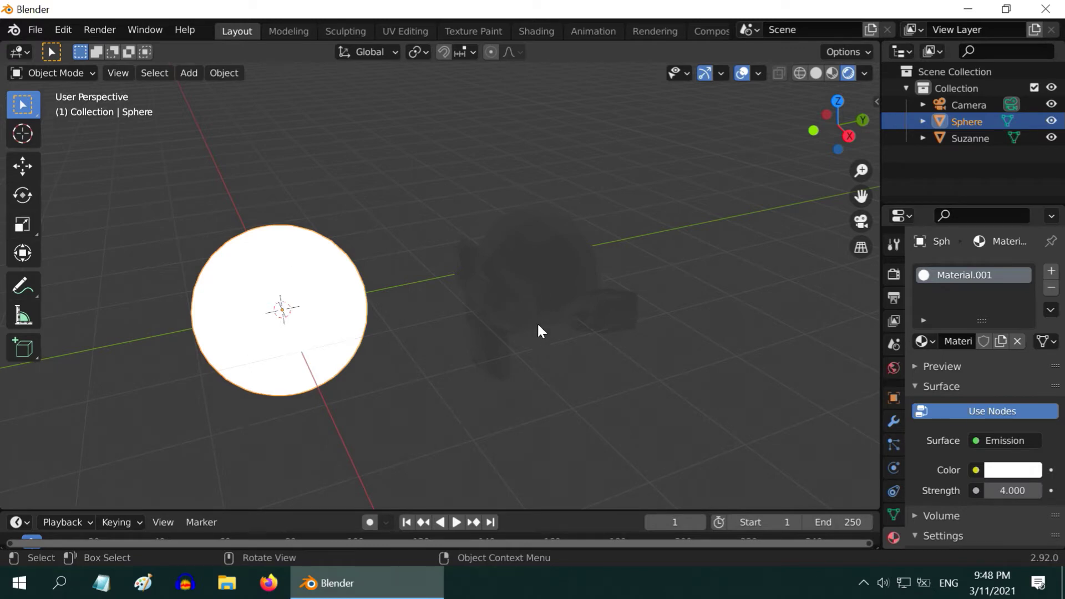
pyautogui.scroll(-1, 511, 303)
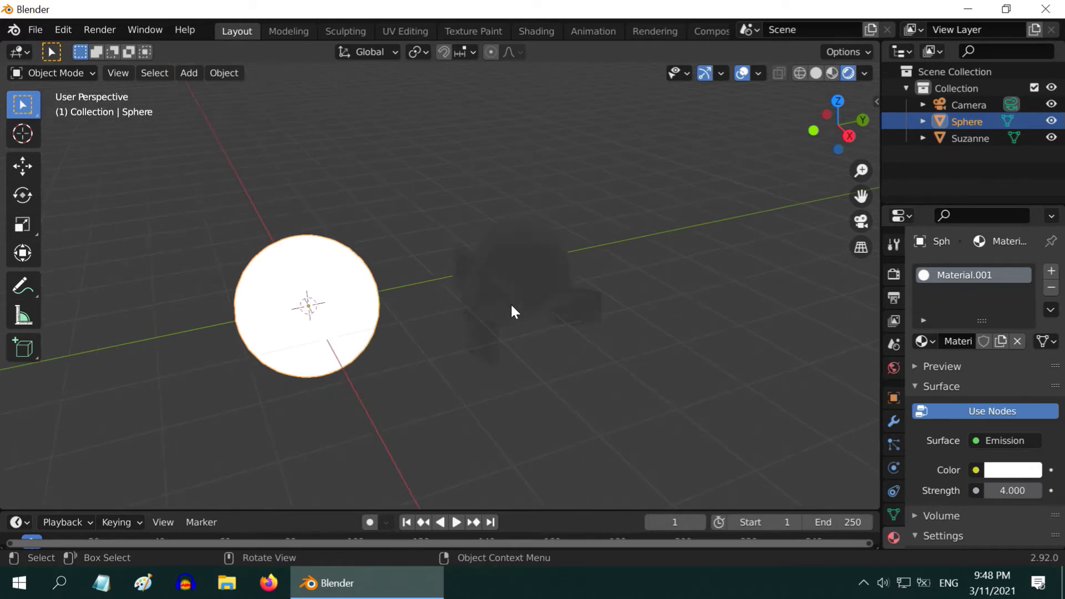
pyautogui.moveTo(511, 362); pyautogui.dragTo(549, 333, button='middle')
pyautogui.scroll(2, 430, 337)
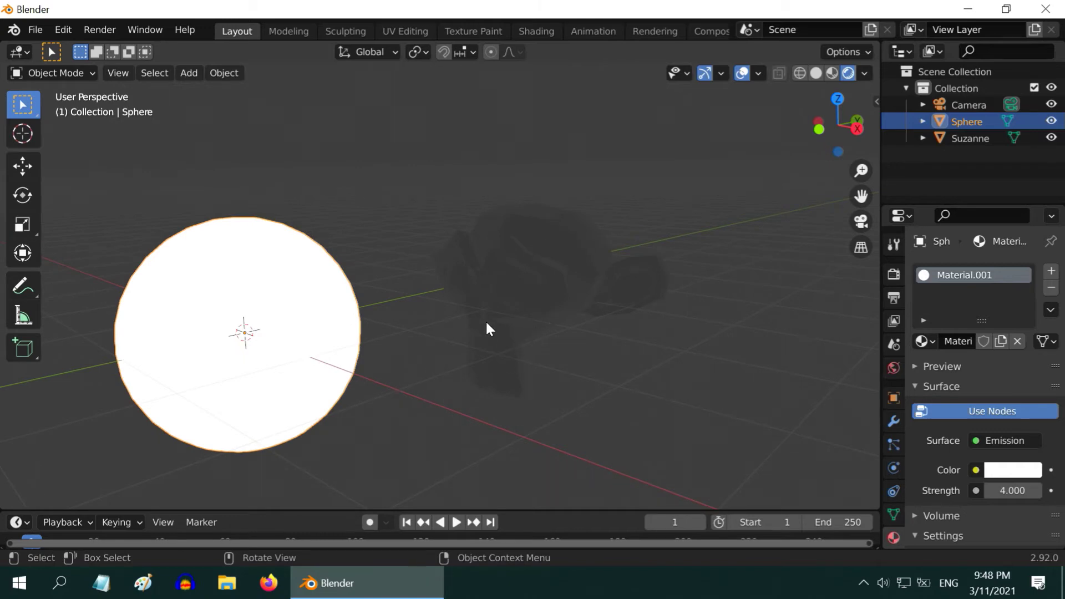
pyautogui.scroll(-4, 491, 341)
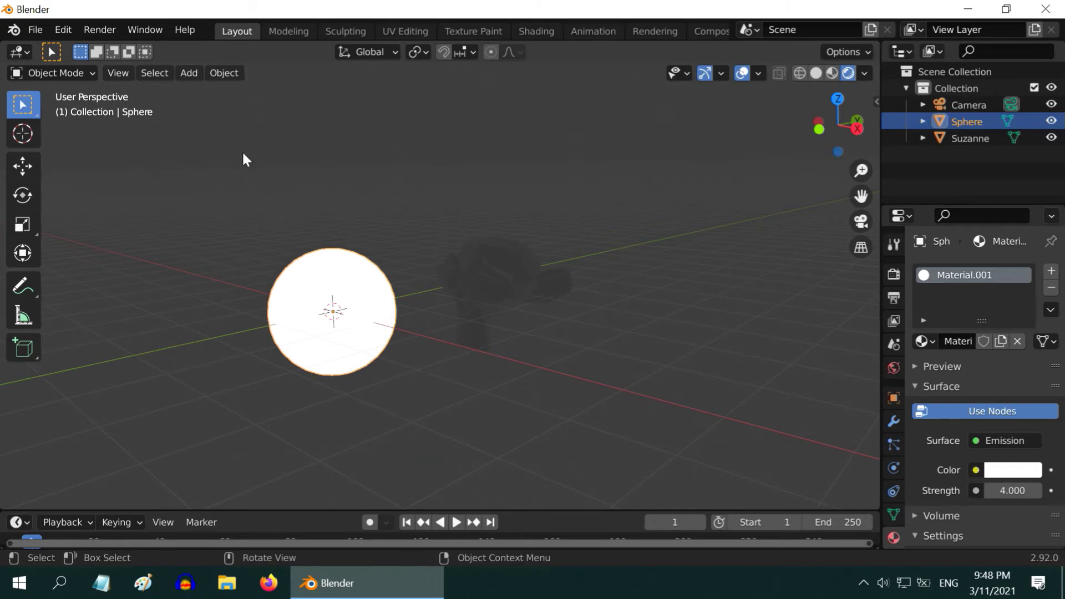
# Add an Irradiance Volume and scale it into a long box stretched along X.
pyautogui.click(189, 73)
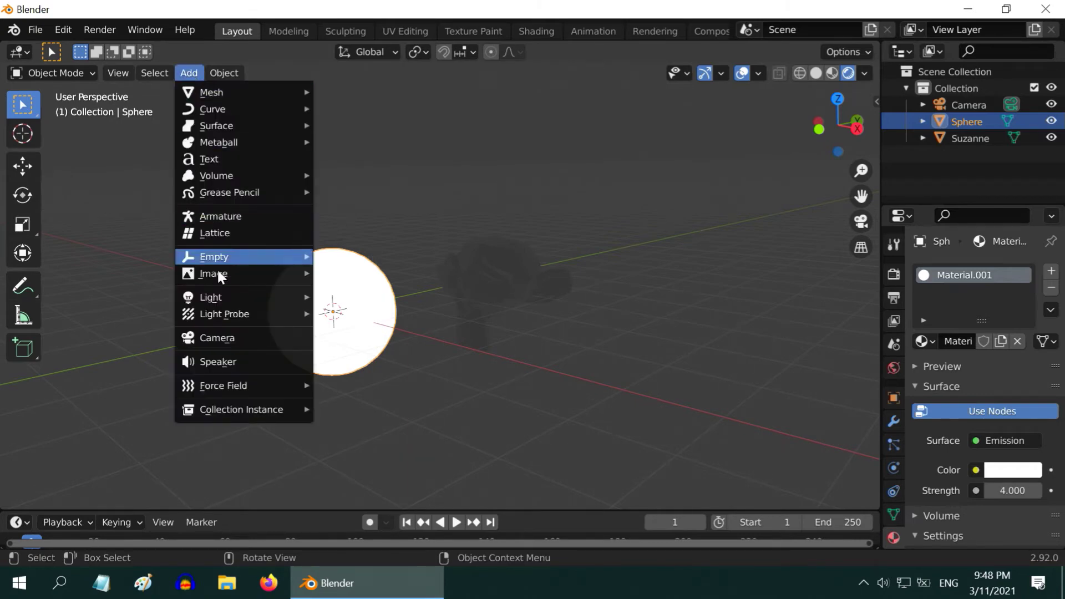
pyautogui.moveTo(228, 315)
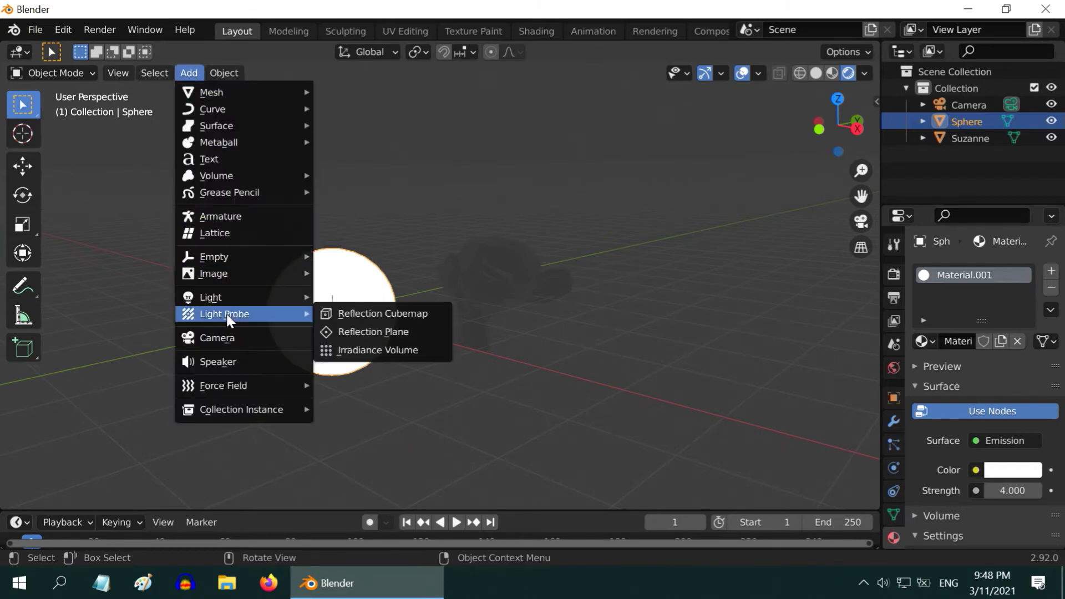
pyautogui.click(372, 350)
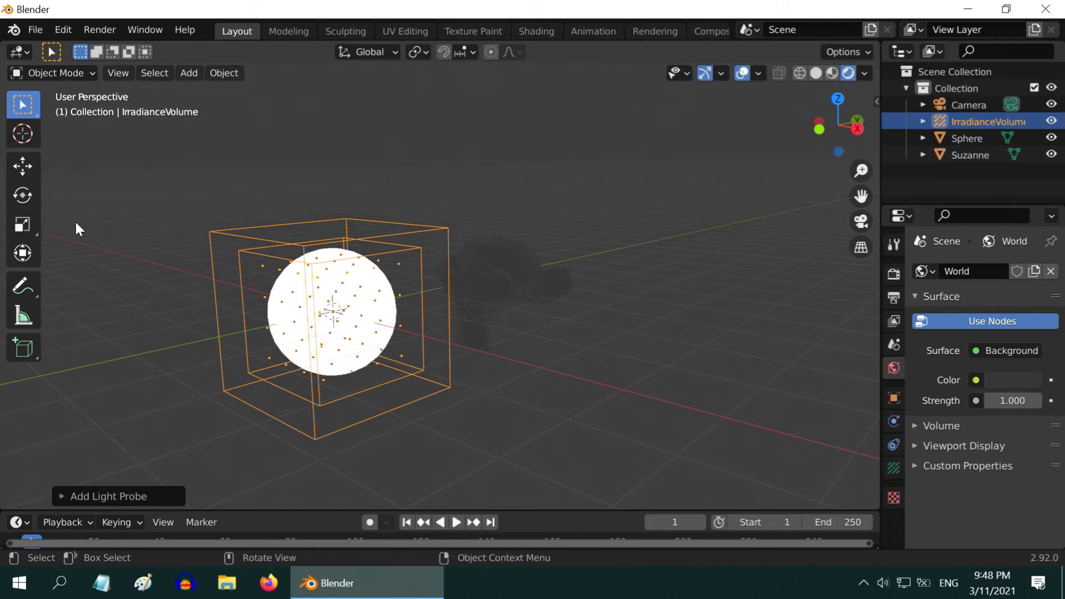
pyautogui.click(26, 221)
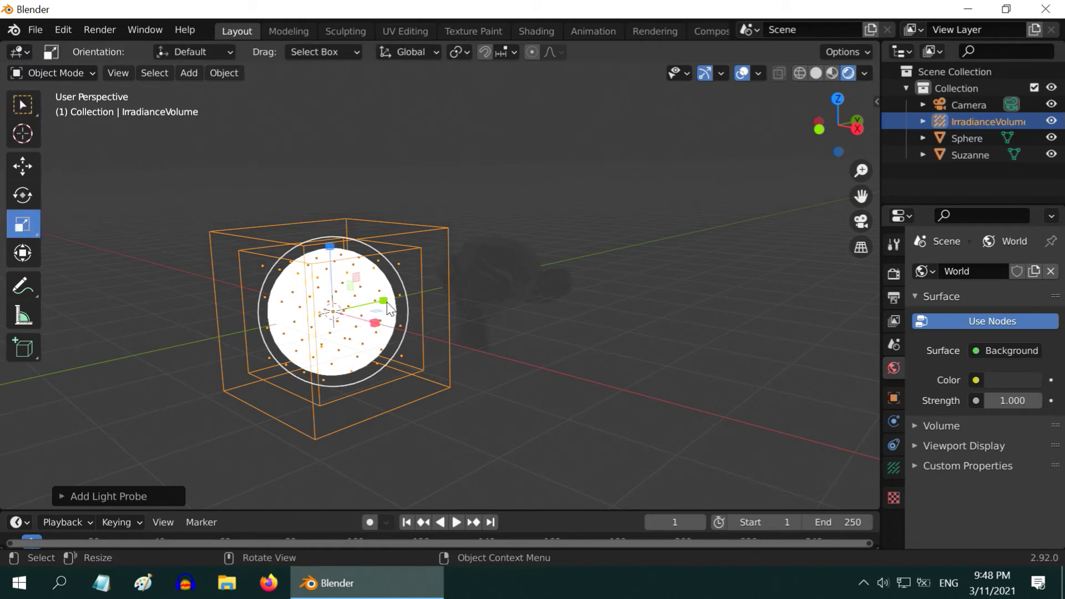
pyautogui.press('s')
pyautogui.press('x')
pyautogui.click(379, 327)
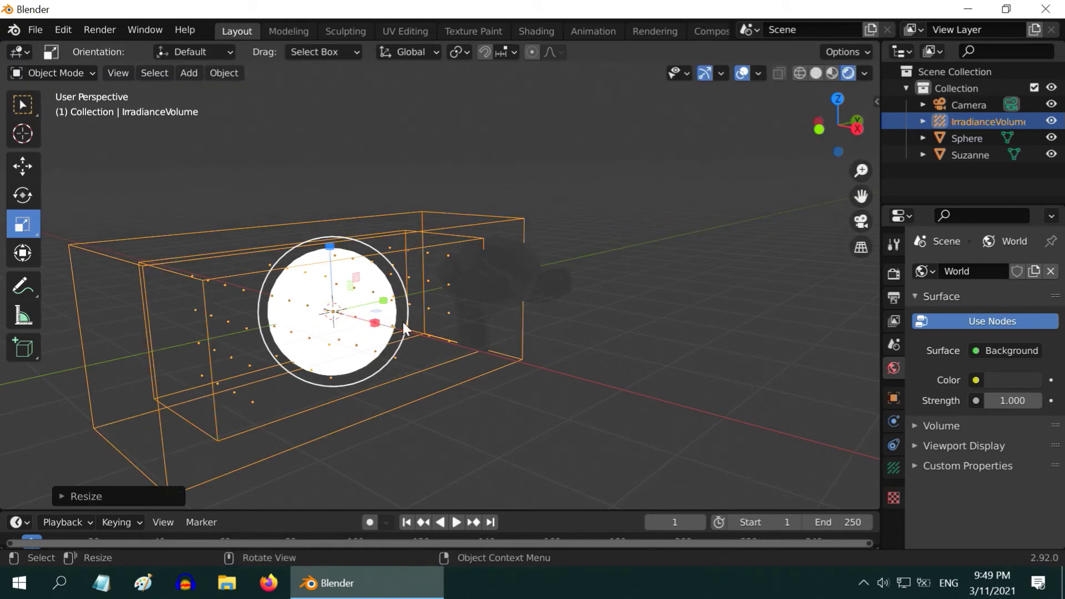
pyautogui.press('s')
pyautogui.click(419, 339)
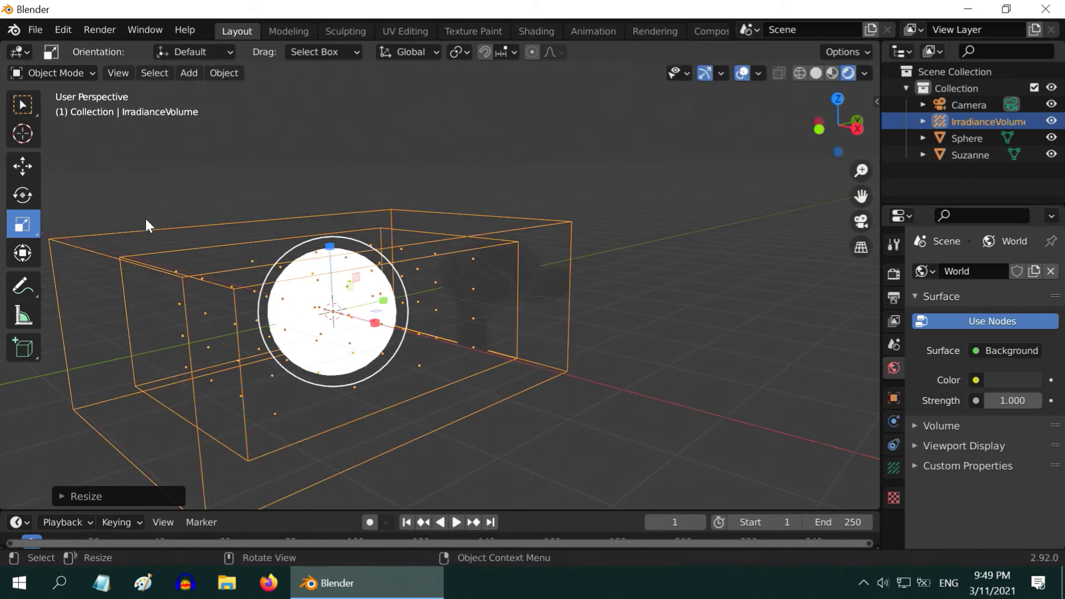
# Move the irradiance volume so it encloses both the sphere and Suzanne.
pyautogui.click(23, 173)
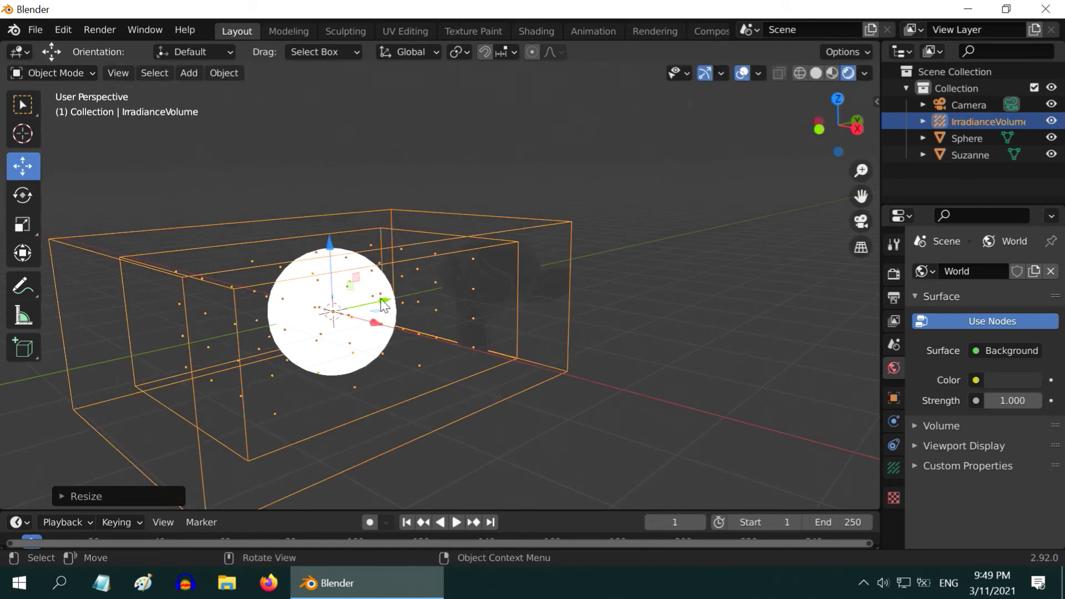
pyautogui.press('g')
pyautogui.click(410, 299)
pyautogui.moveTo(505, 336); pyautogui.dragTo(459, 344, button='middle')
pyautogui.press('g')
pyautogui.click(520, 306)
pyautogui.press('g')
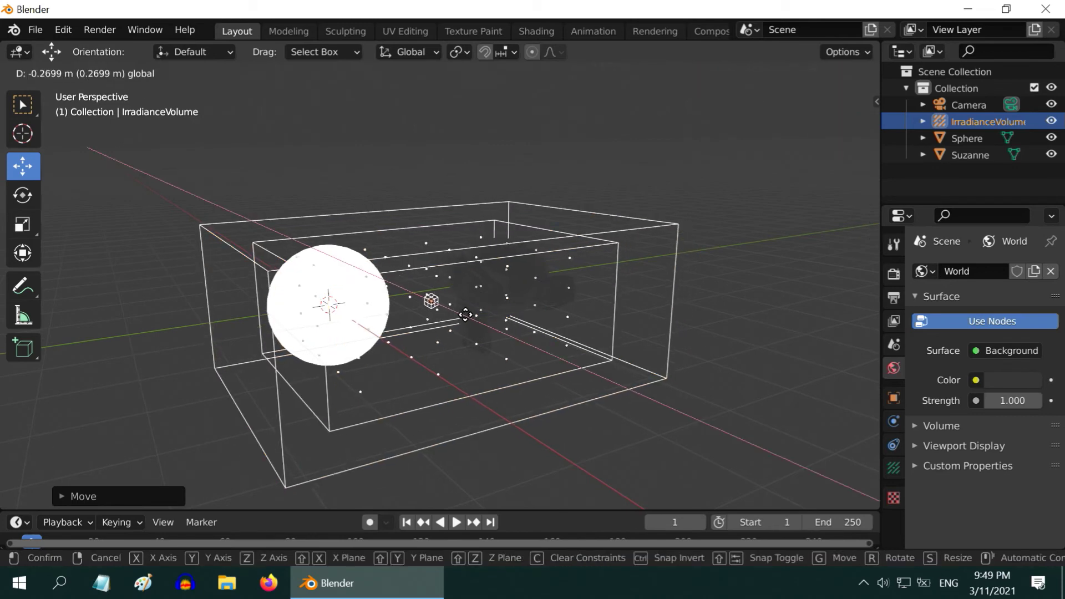
pyautogui.click(460, 316)
pyautogui.scroll(2, 428, 350)
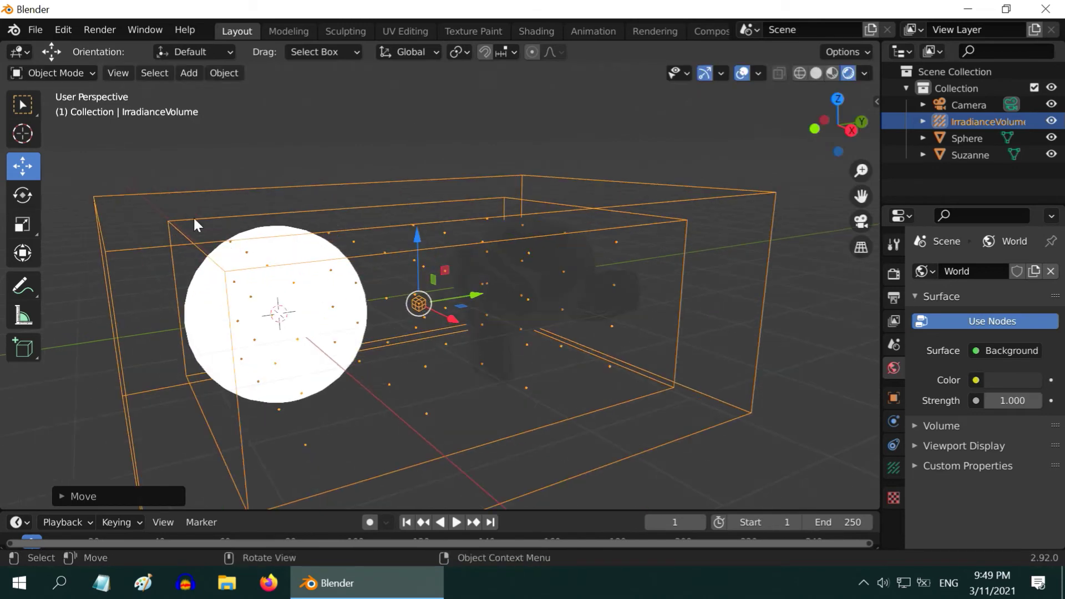
# Deselect the irradiance volume and enable Bloom in the render settings.
pyautogui.click(15, 103)
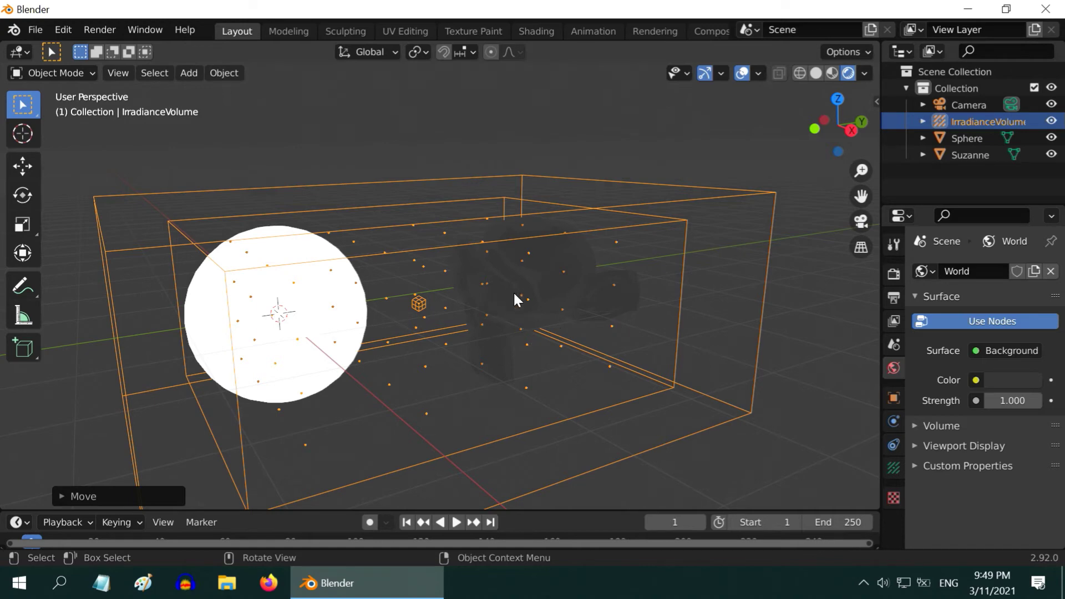
pyautogui.click(794, 389)
pyautogui.click(894, 274)
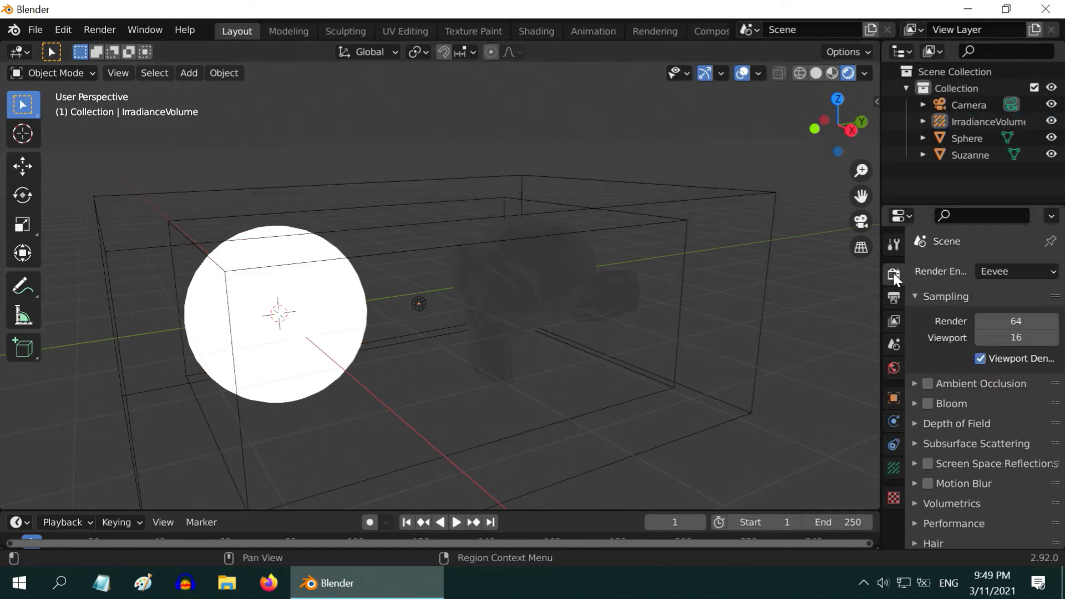
pyautogui.click(929, 402)
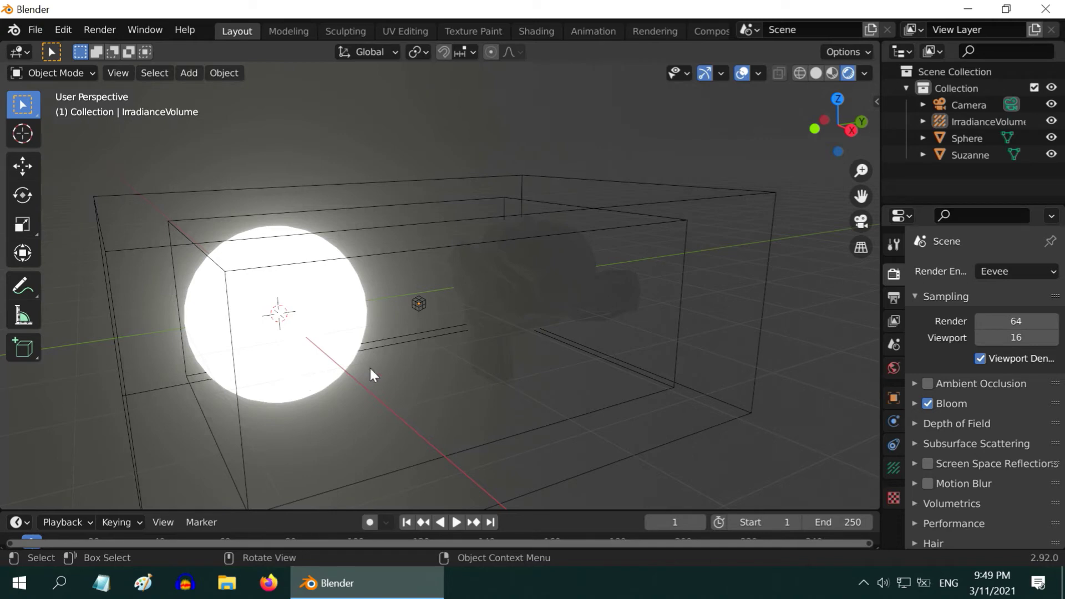
# Bake the indirect lighting and orbit to inspect the lit monkey.
pyautogui.scroll(-6, 936, 432)
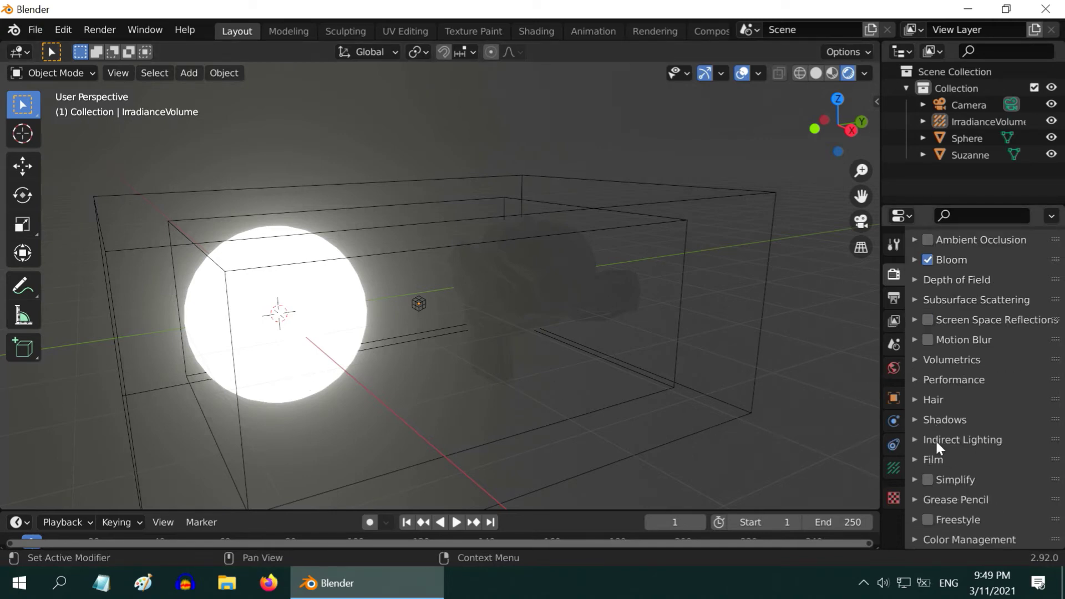
pyautogui.click(914, 438)
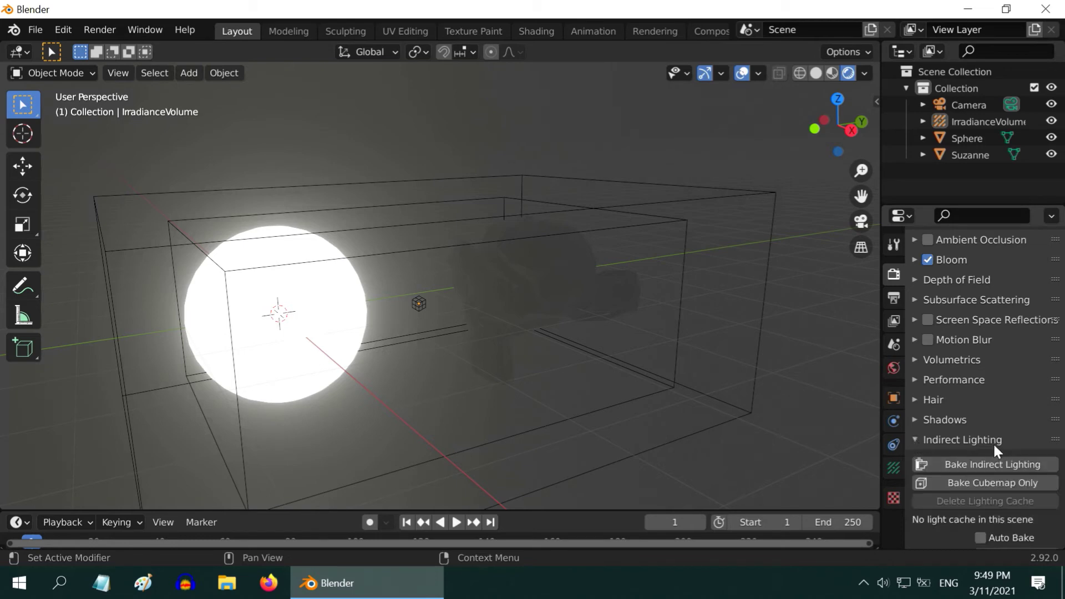
pyautogui.scroll(-1, 998, 460)
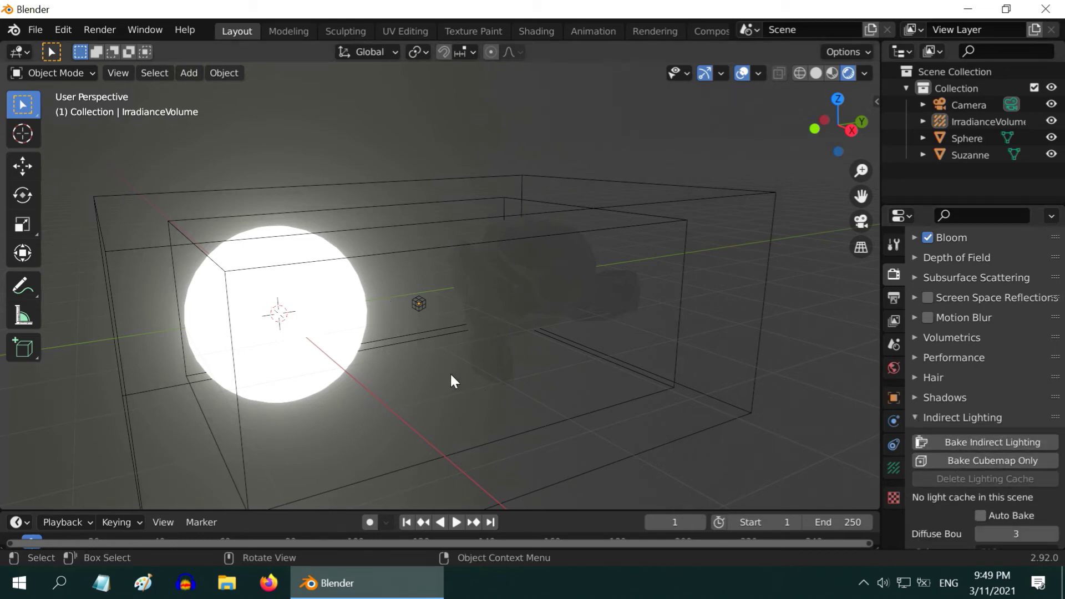
pyautogui.click(976, 442)
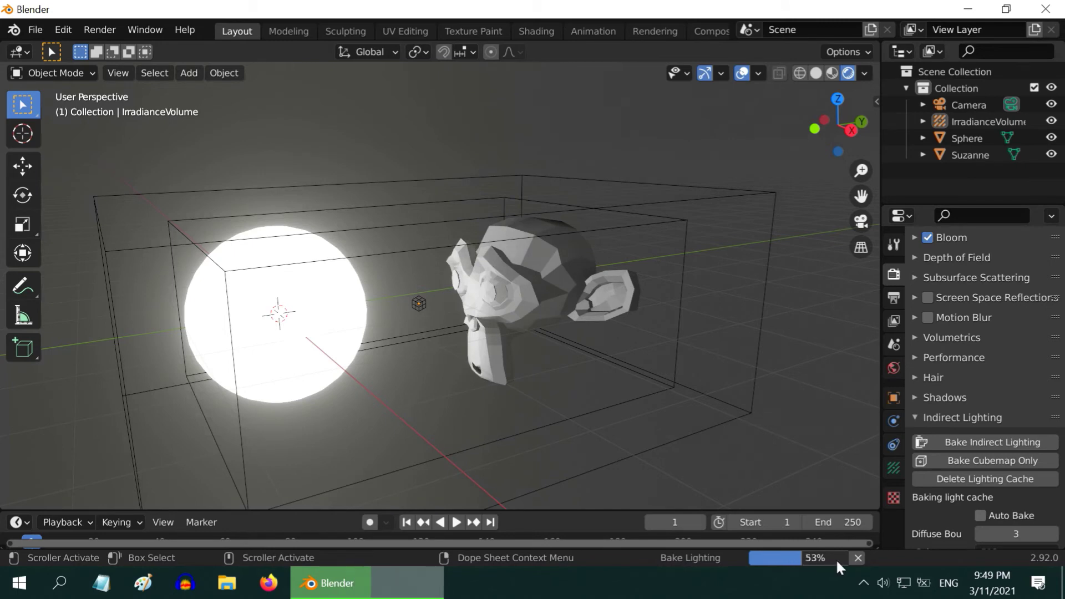
pyautogui.moveTo(431, 399); pyautogui.dragTo(480, 357, button='middle')
pyautogui.scroll(3, 481, 356)
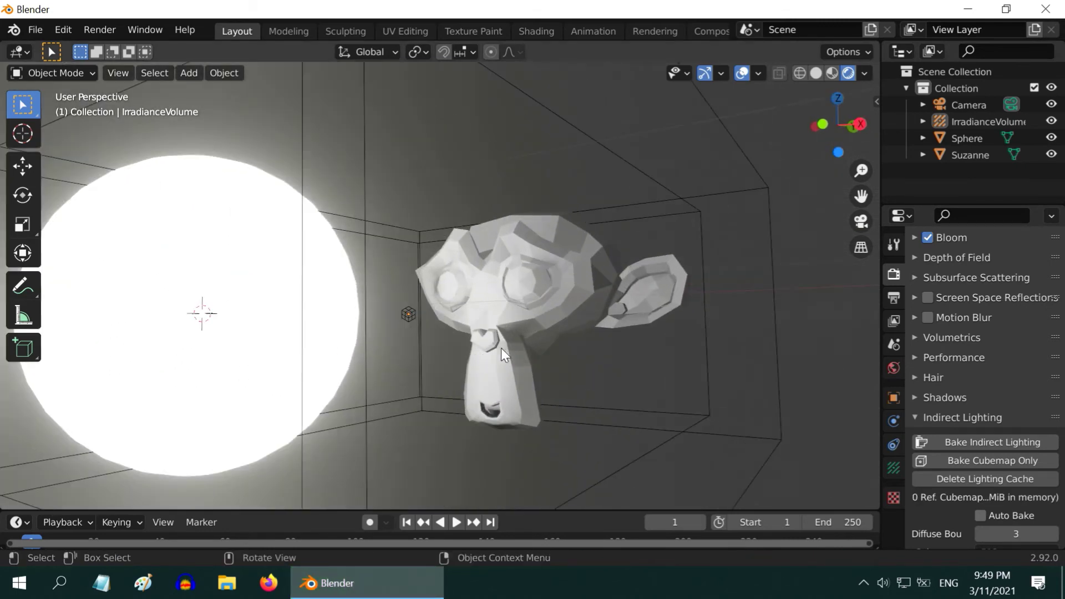
pyautogui.scroll(-3, 511, 318)
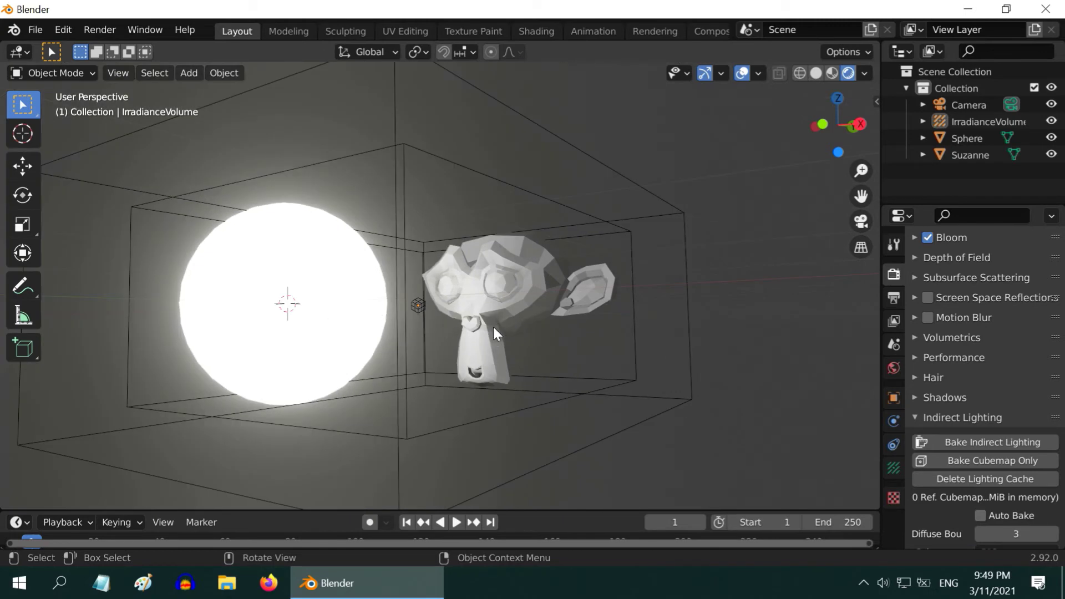
# Set the sphere material's Emission colour to bright green.
pyautogui.click(314, 322)
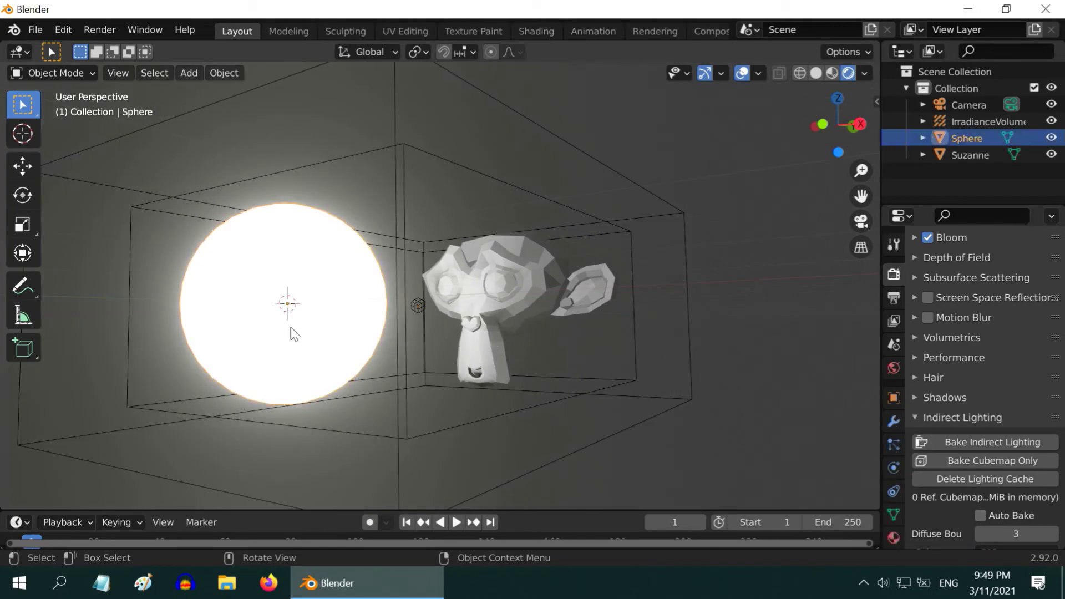
pyautogui.click(893, 538)
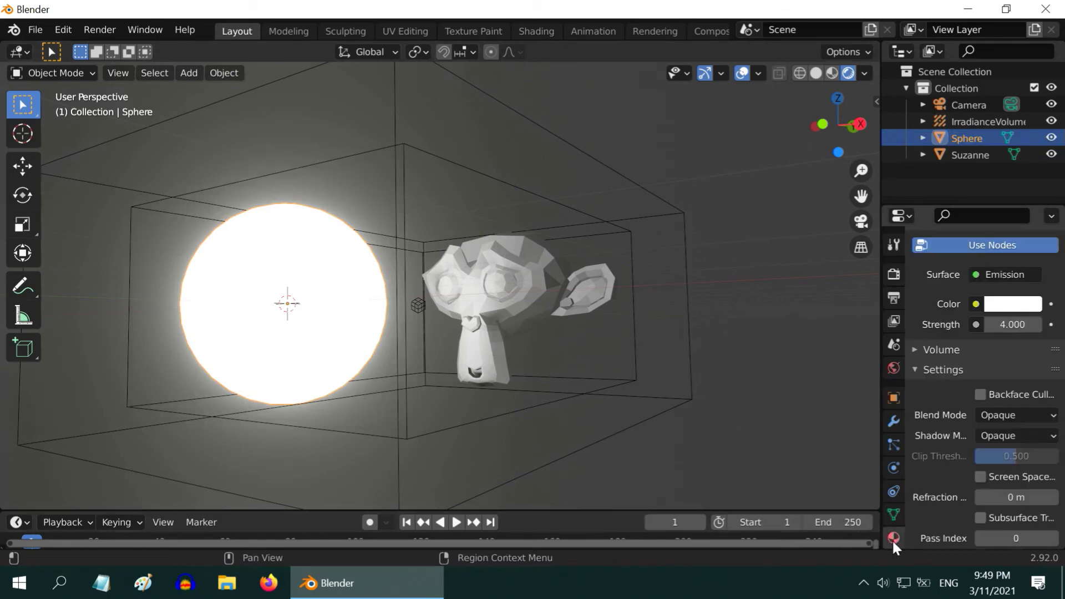
pyautogui.click(1002, 304)
pyautogui.click(914, 96)
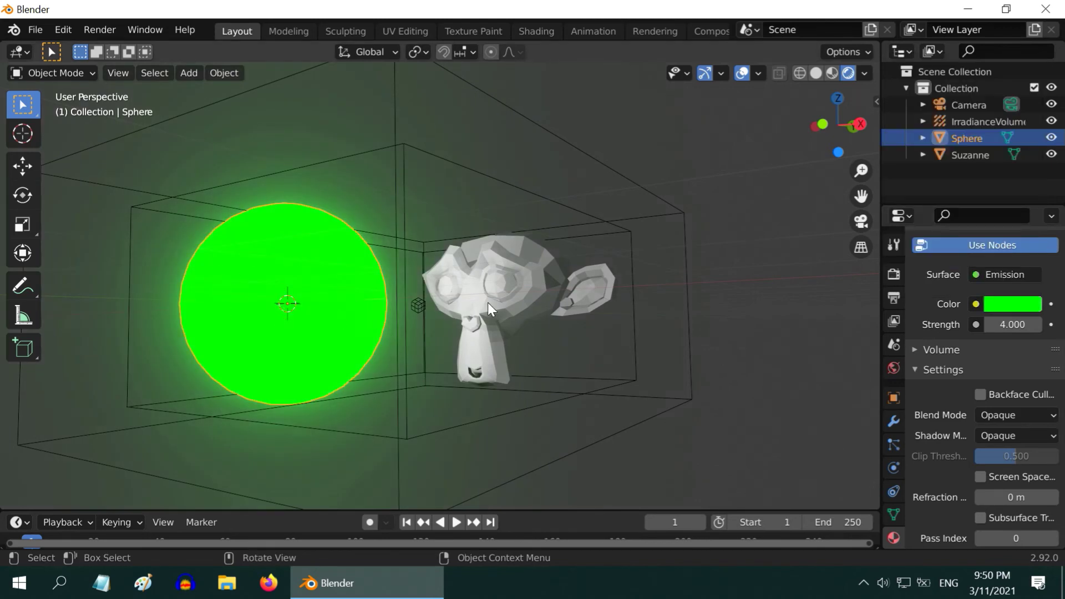
pyautogui.moveTo(547, 361); pyautogui.dragTo(530, 374, button='middle')
pyautogui.scroll(2, 529, 374)
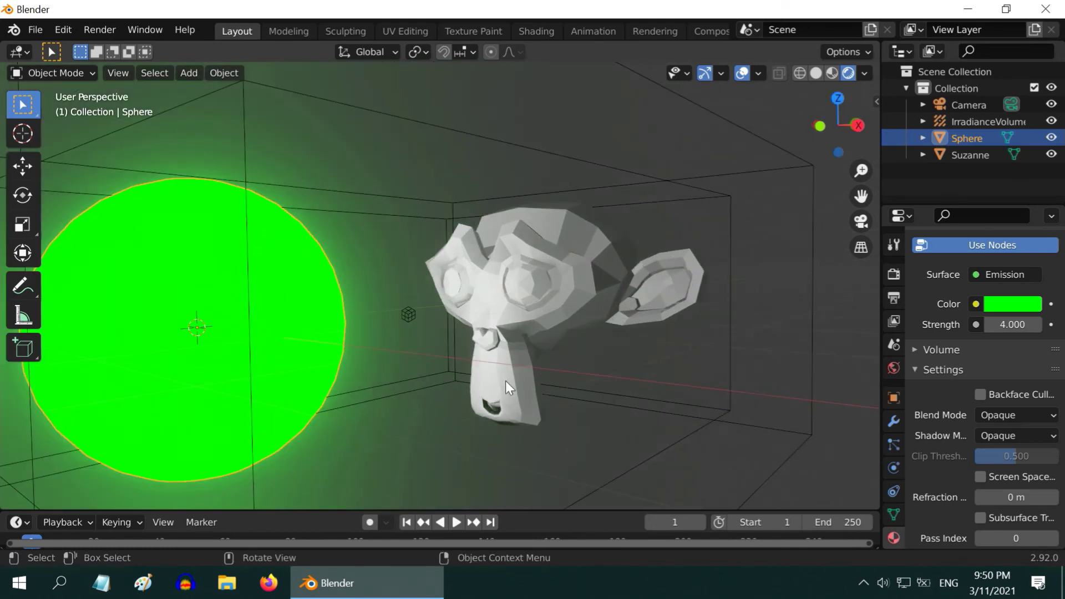
pyautogui.scroll(-2, 345, 175)
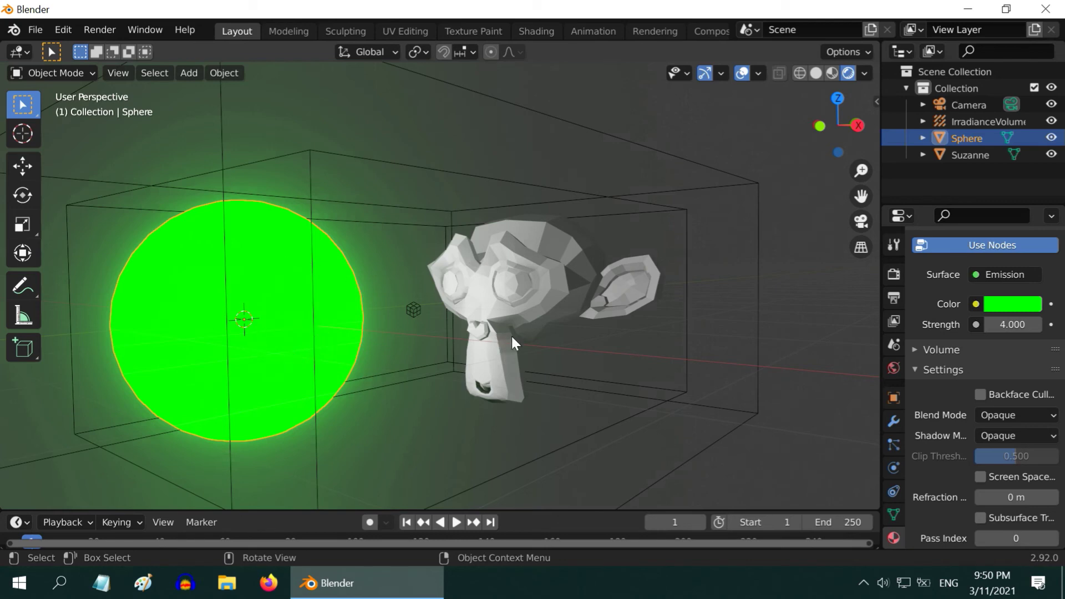
# Delete the old lighting cache and rebake indirect lighting with the green sphere.
pyautogui.click(895, 269)
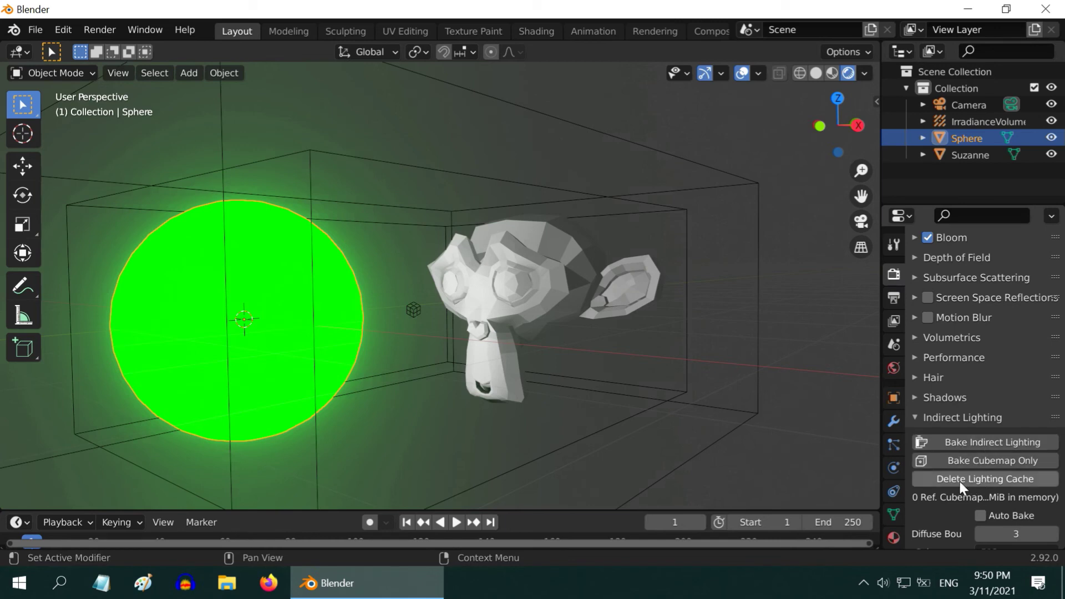
pyautogui.click(975, 481)
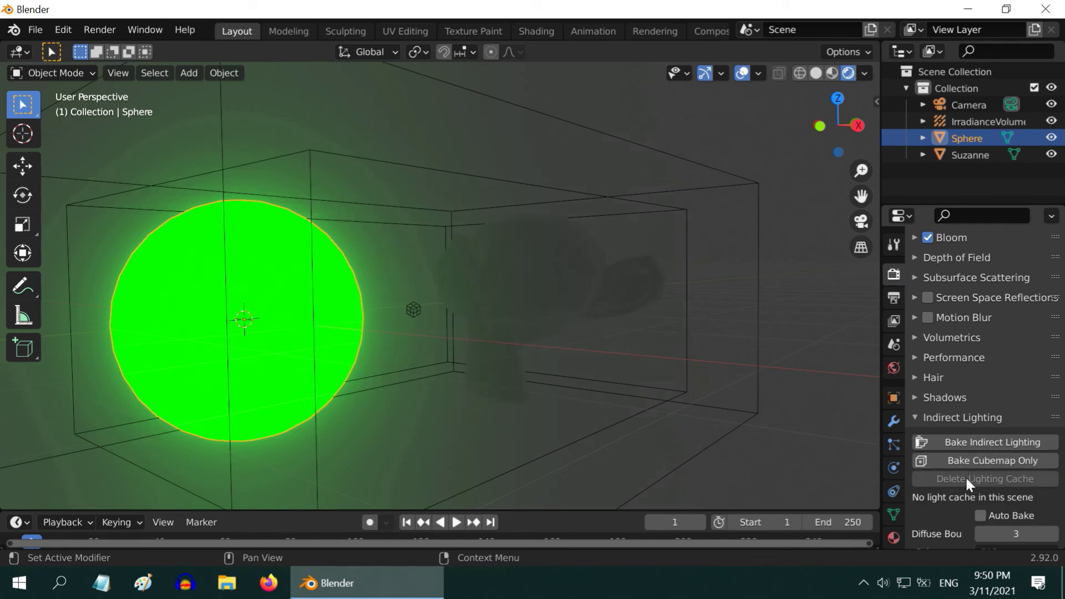
pyautogui.click(973, 442)
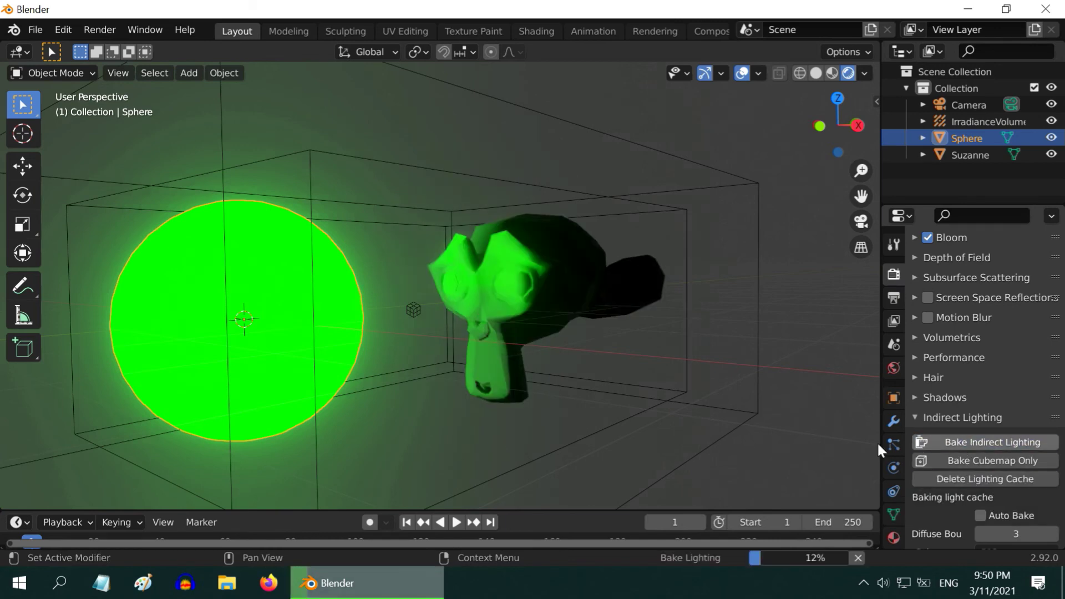